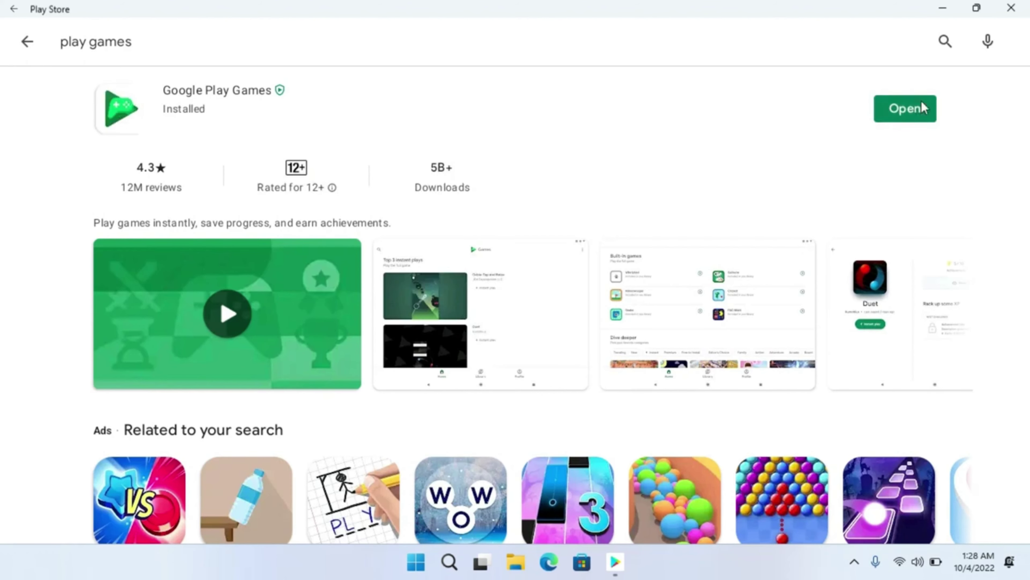
# Open the installed Google Play Games app and start a round of its built-in Snake game
pyautogui.click(921, 101)
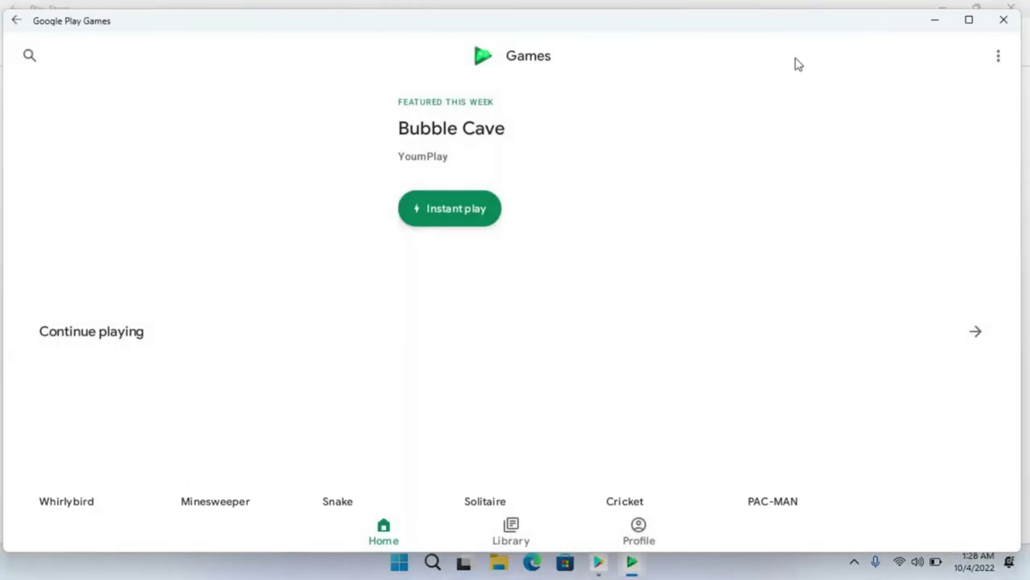
pyautogui.scroll(-3, 383, 386)
pyautogui.click(383, 415)
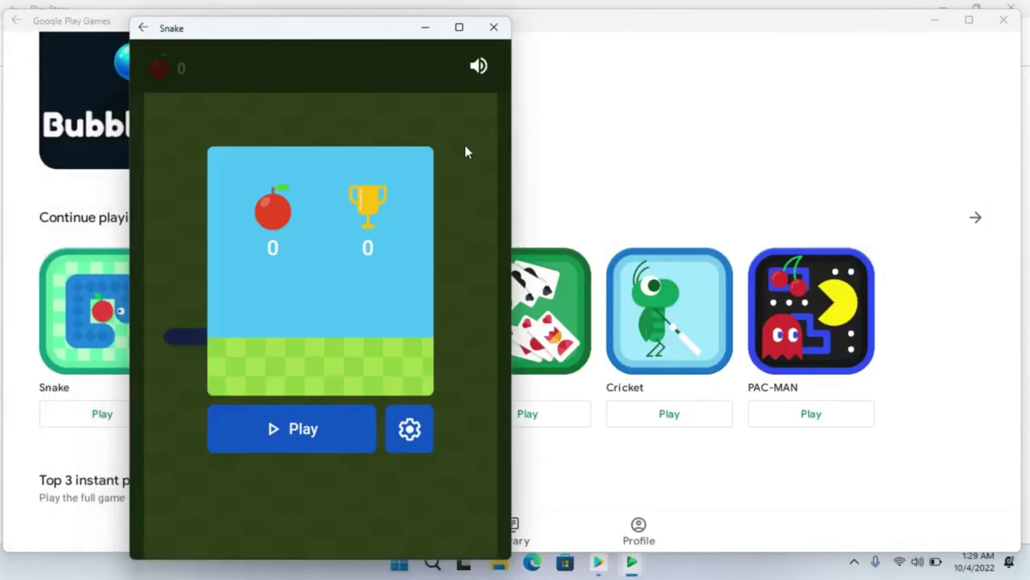
pyautogui.click(324, 445)
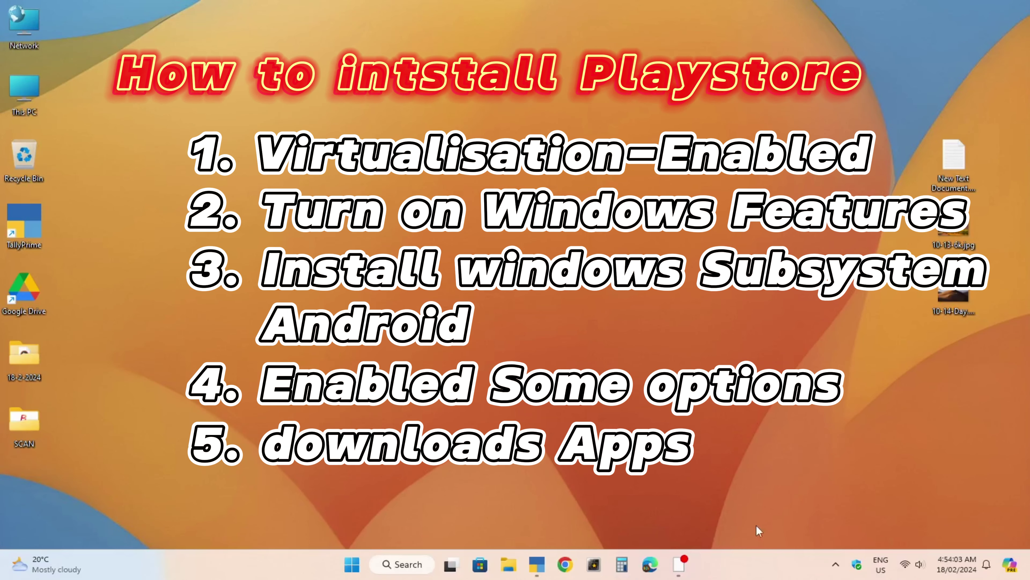
# Check the CPU's virtualisation status in Task Manager's performance details and close Task Manager
pyautogui.rightClick(760, 565)
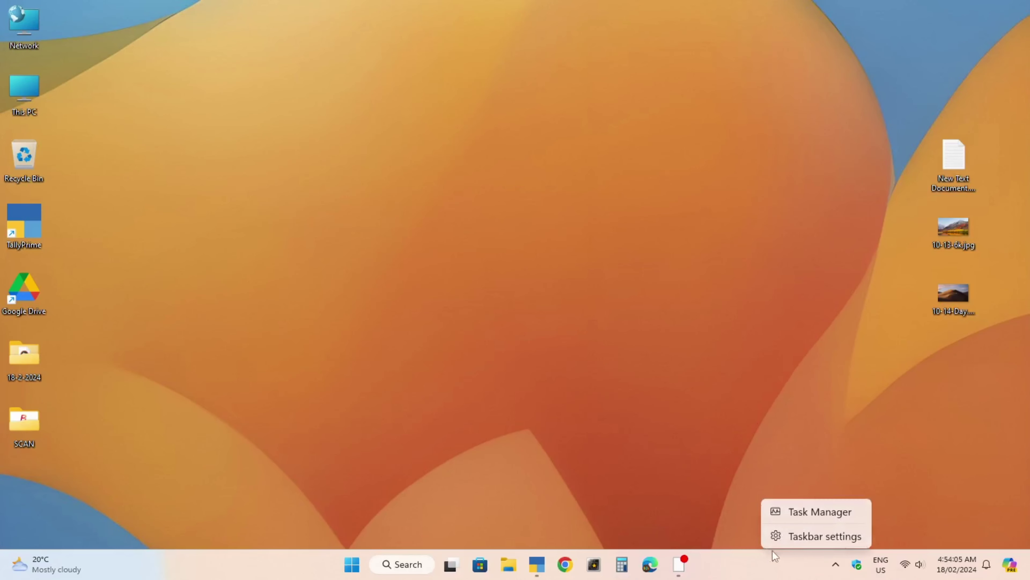
pyautogui.click(831, 512)
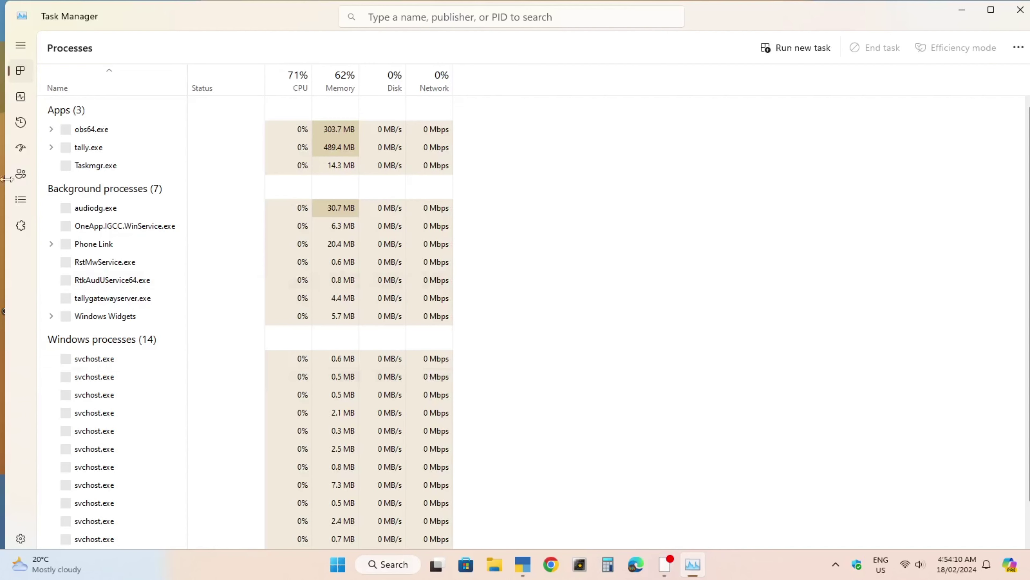
pyautogui.click(19, 123)
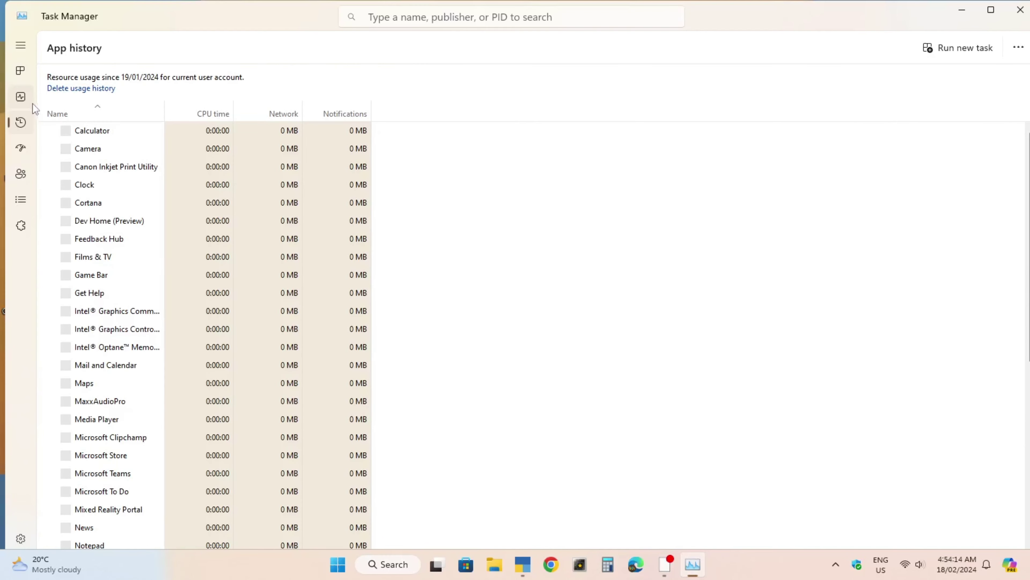
pyautogui.click(20, 101)
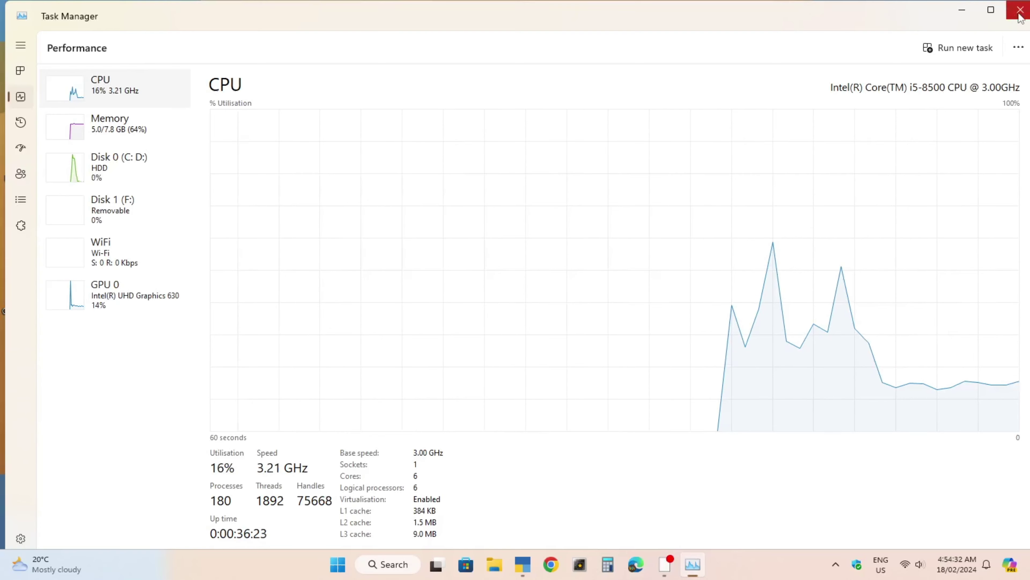
pyautogui.click(1020, 9)
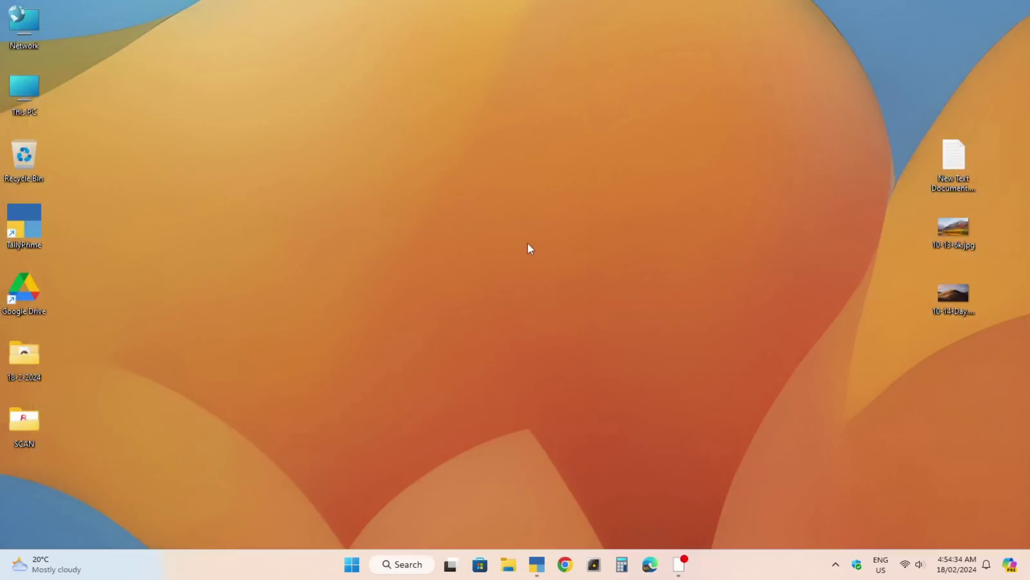
# Search Windows for "windows" and open Turn Windows features on or off
pyautogui.click(399, 569)
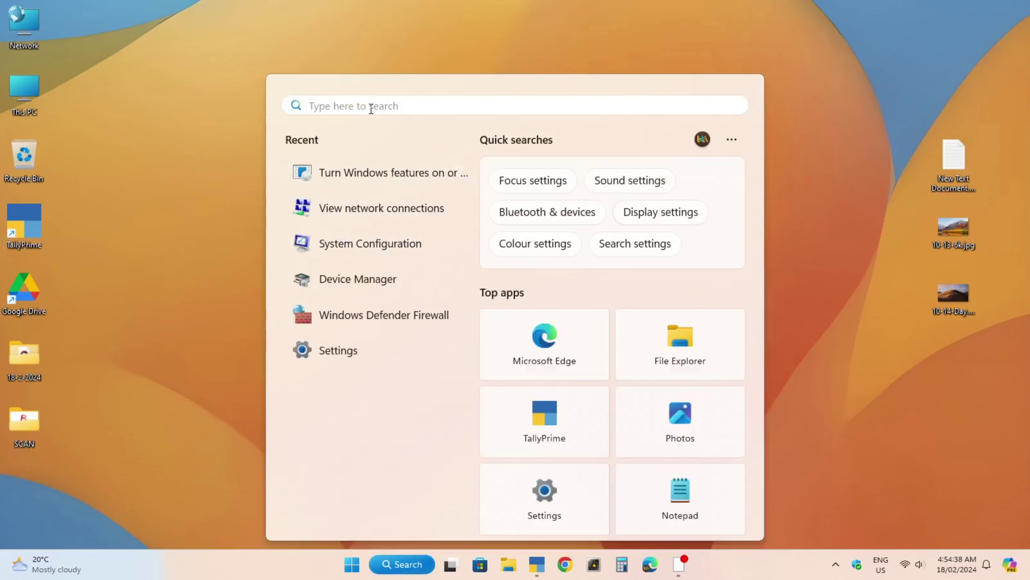
pyautogui.write('wind')
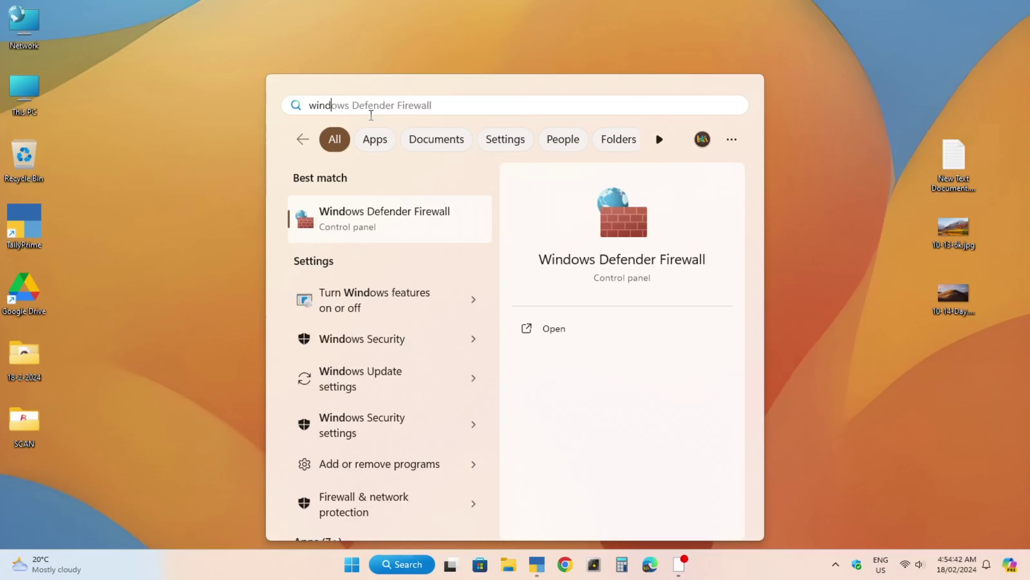
pyautogui.write('ows')
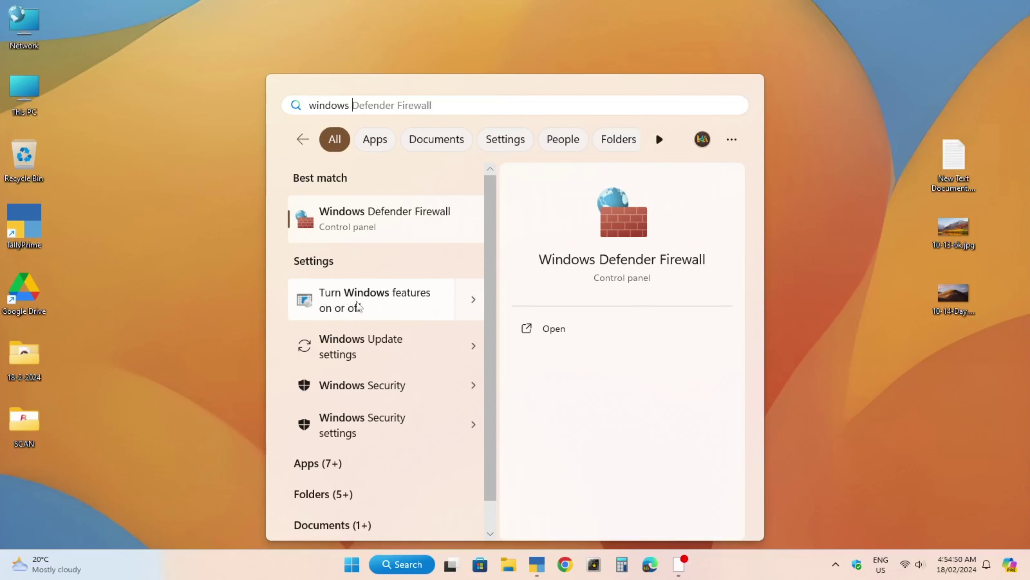
pyautogui.click(381, 304)
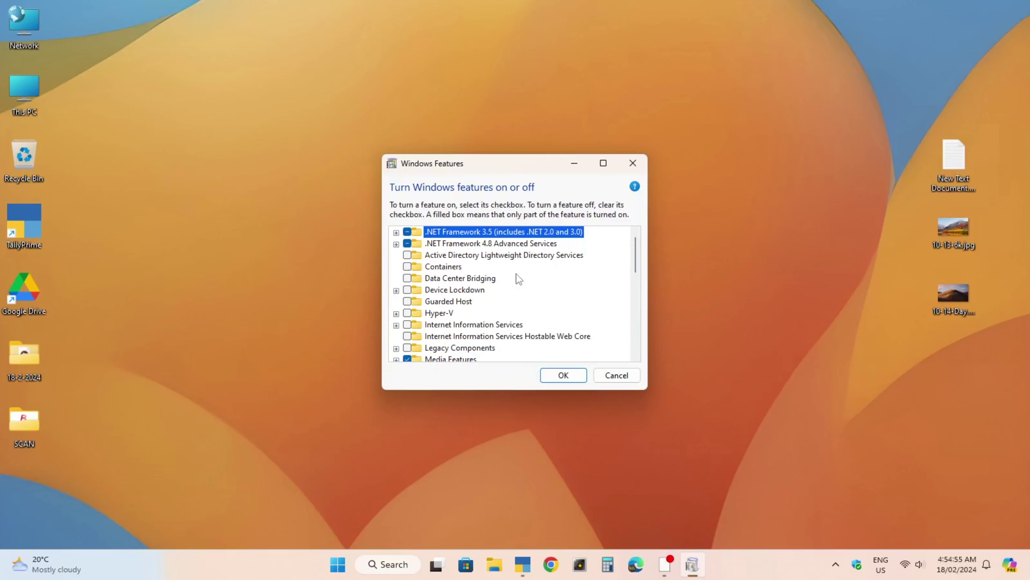
# Enable the Windows Hypervisor Platform and Virtual Machine Platform features and apply the change
pyautogui.scroll(-2, 518, 276)
pyautogui.scroll(-2, 519, 284)
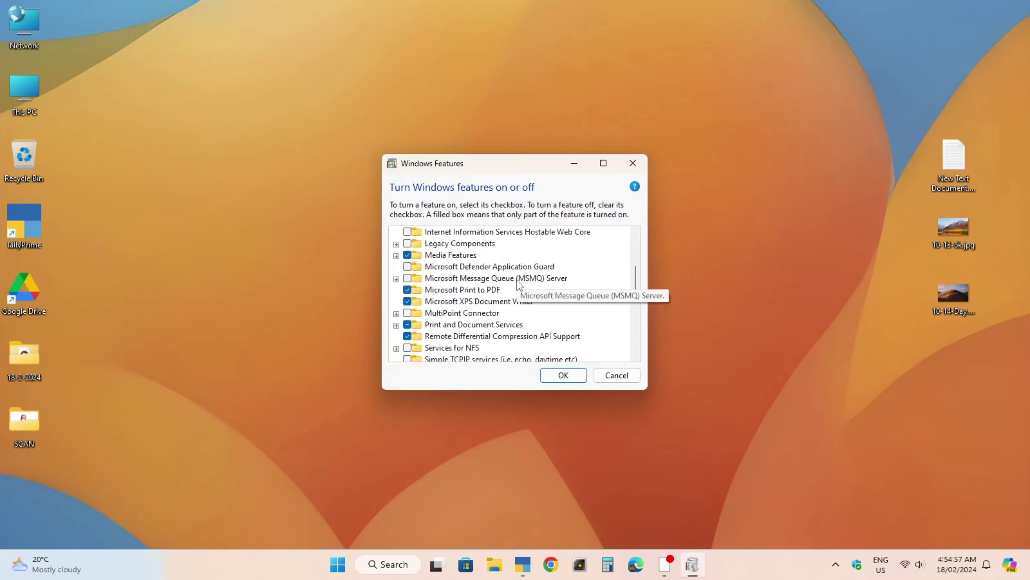
pyautogui.scroll(-3, 519, 289)
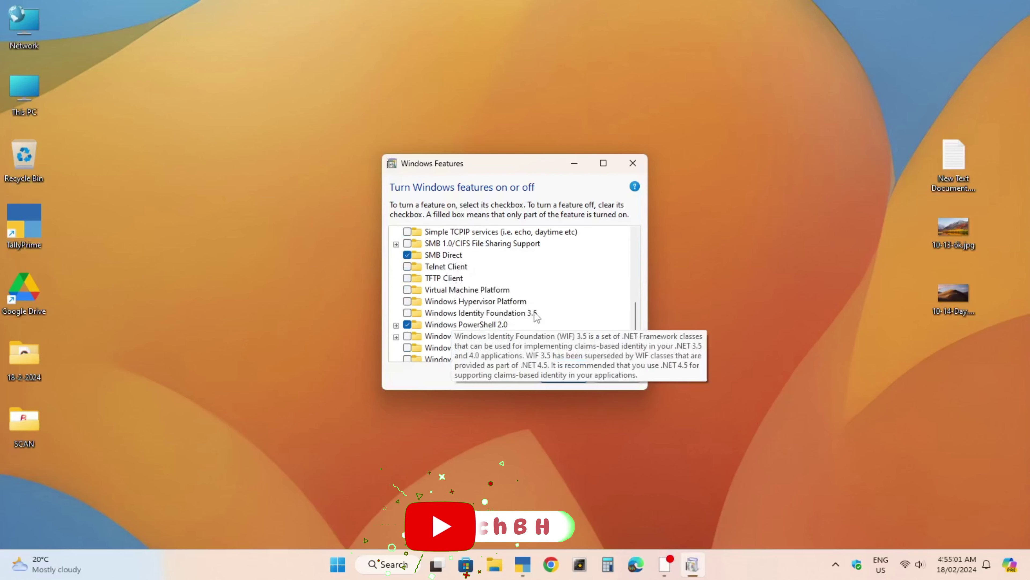
pyautogui.scroll(-1, 420, 327)
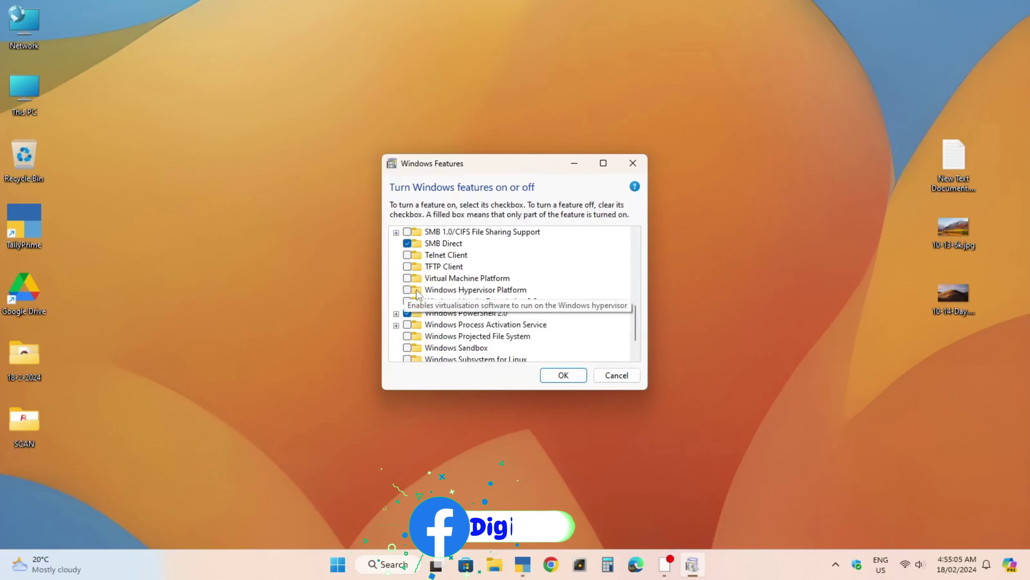
pyautogui.click(407, 290)
pyautogui.click(475, 289)
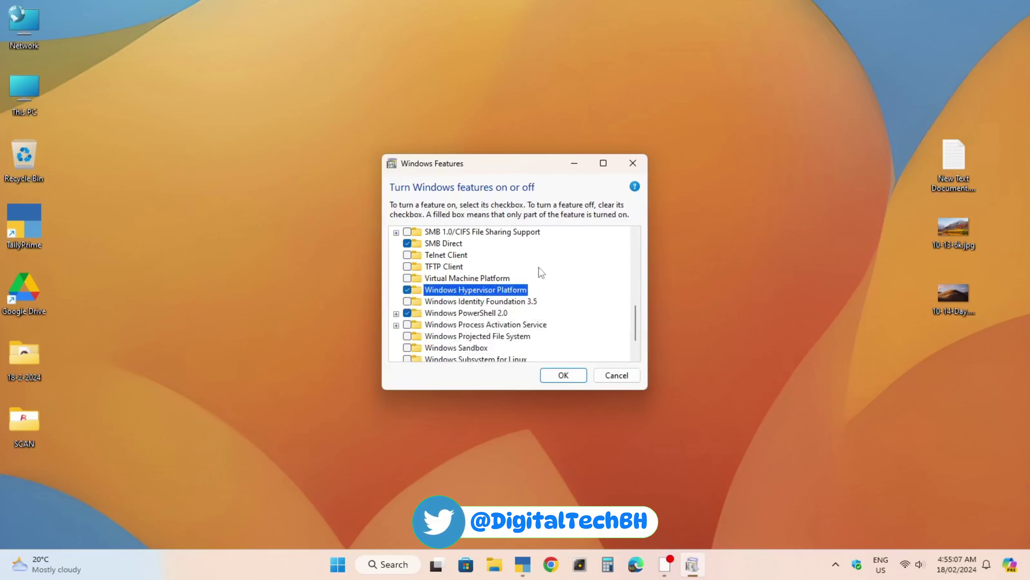
pyautogui.click(407, 278)
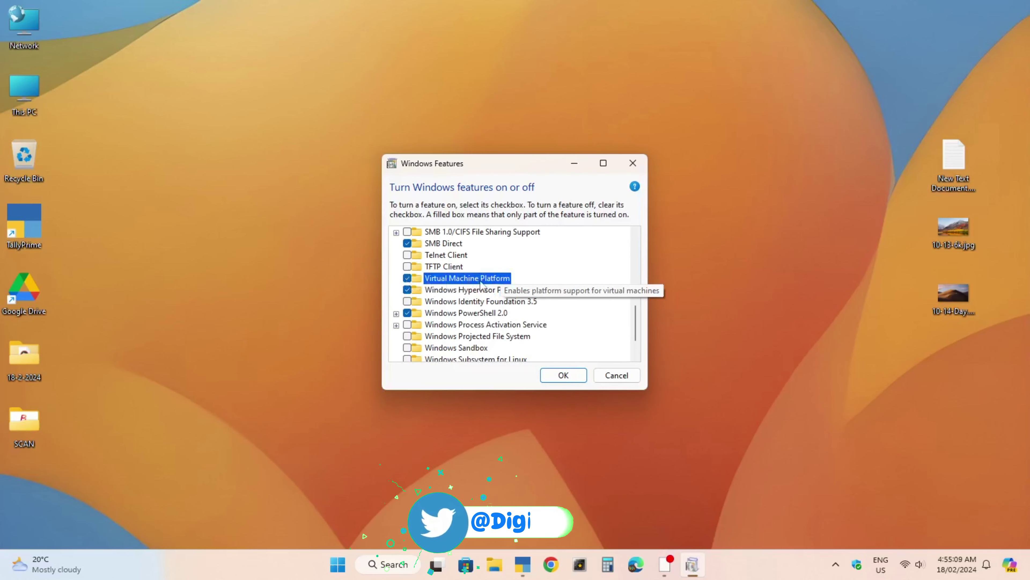
pyautogui.click(572, 380)
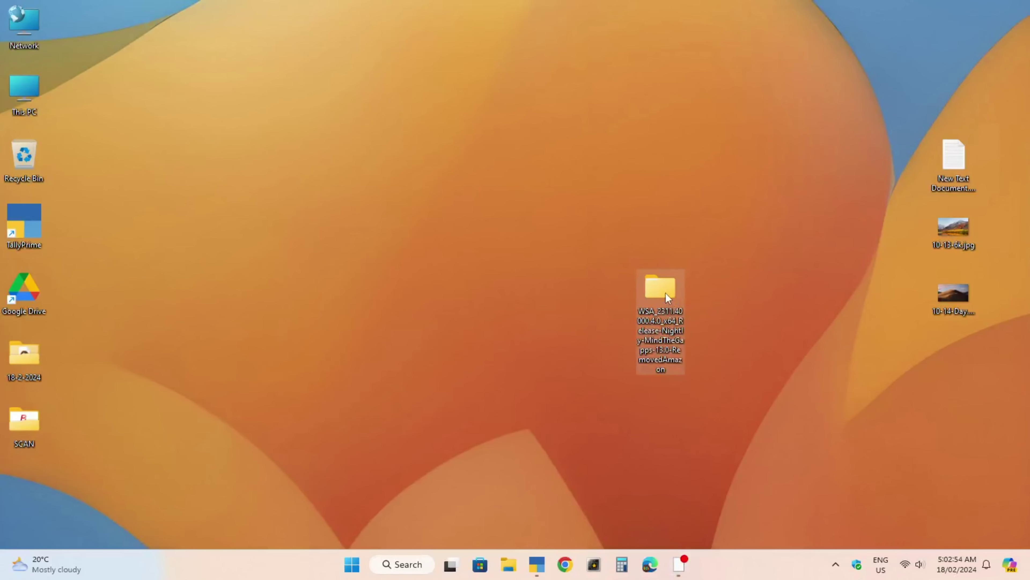
# Run the Run.bat installer from the WSA_2311.40000.4.0_x64 folder inside the WSA folder on the desktop
pyautogui.doubleClick(661, 289)
pyautogui.doubleClick(315, 174)
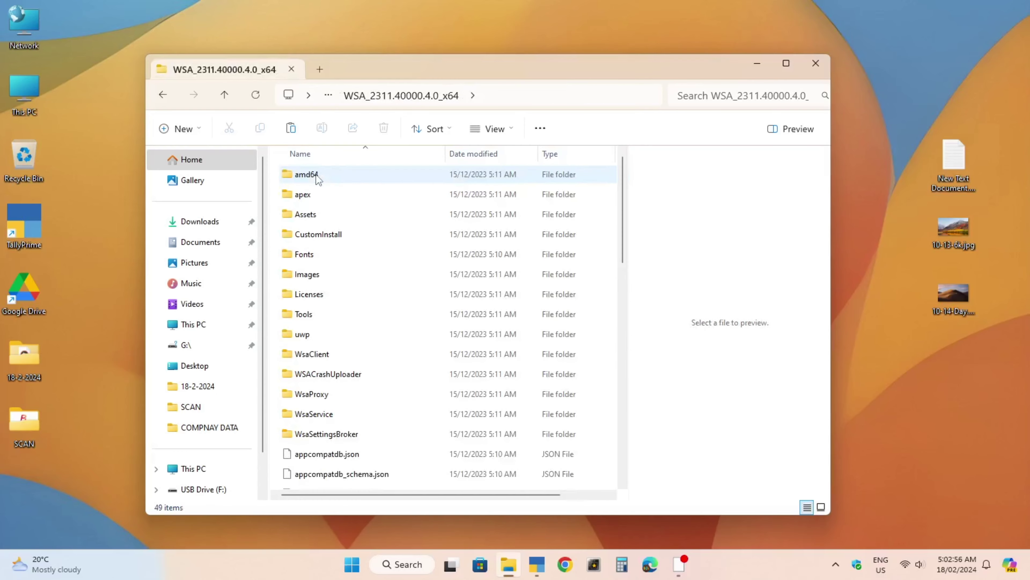
pyautogui.scroll(-1, 390, 348)
pyautogui.scroll(-1, 390, 347)
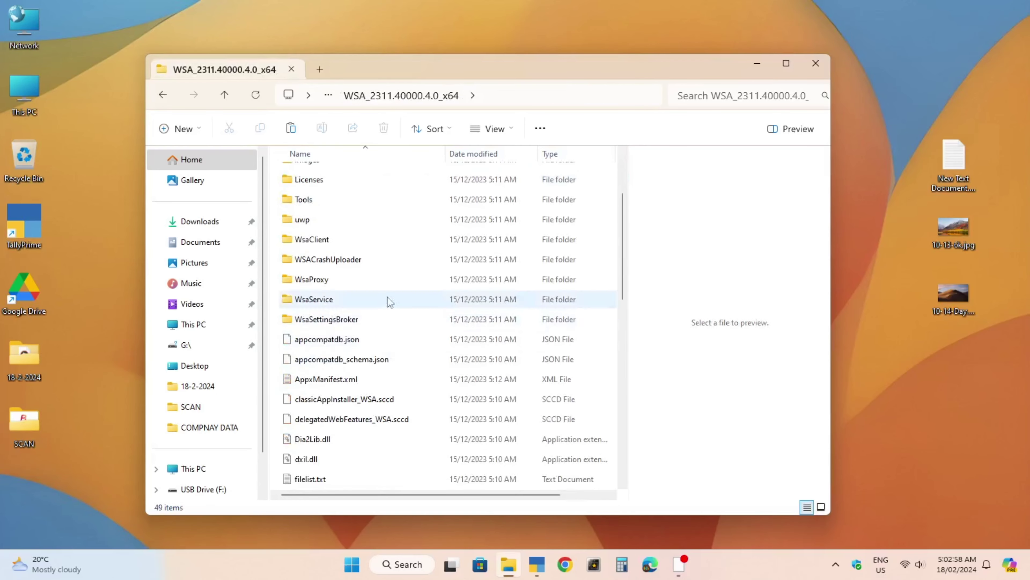
pyautogui.scroll(-5, 401, 284)
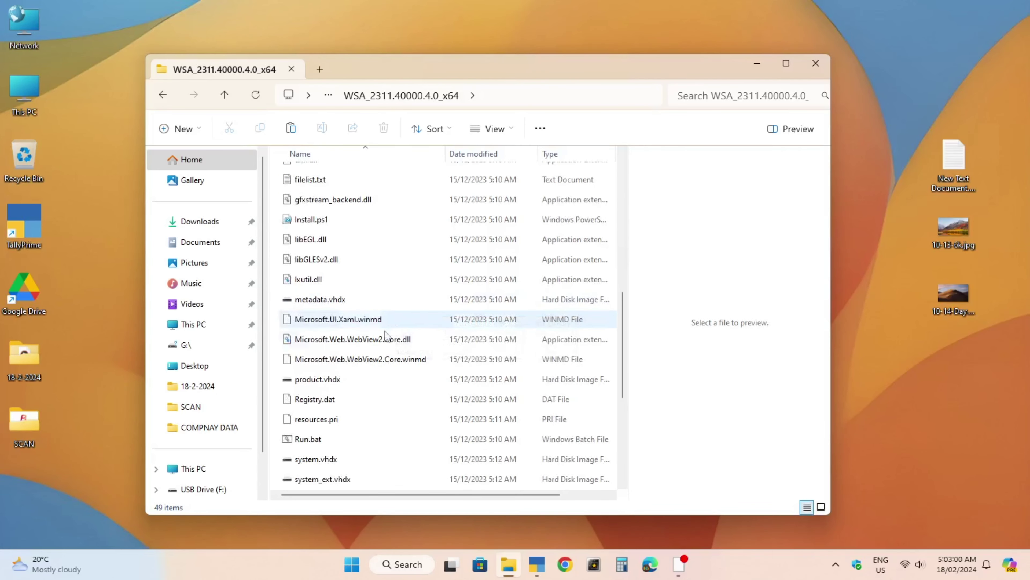
pyautogui.click(302, 440)
pyautogui.click(303, 439)
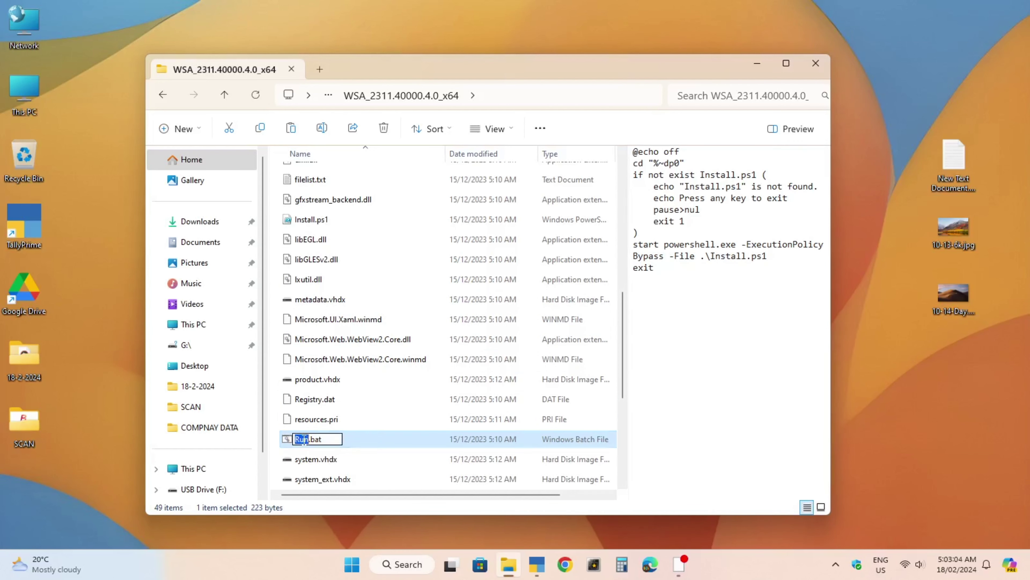
pyautogui.click(477, 431)
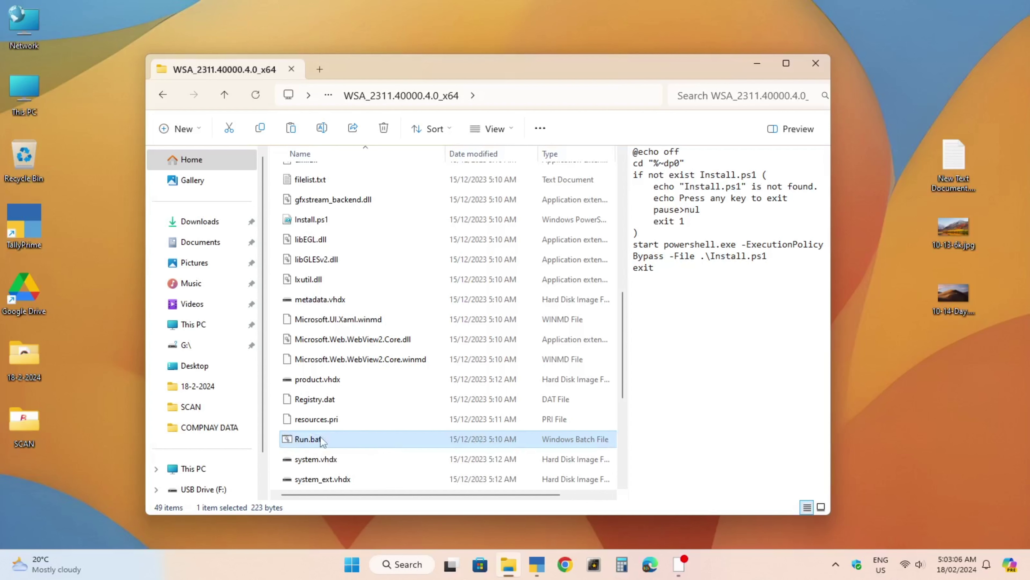
pyautogui.doubleClick(310, 441)
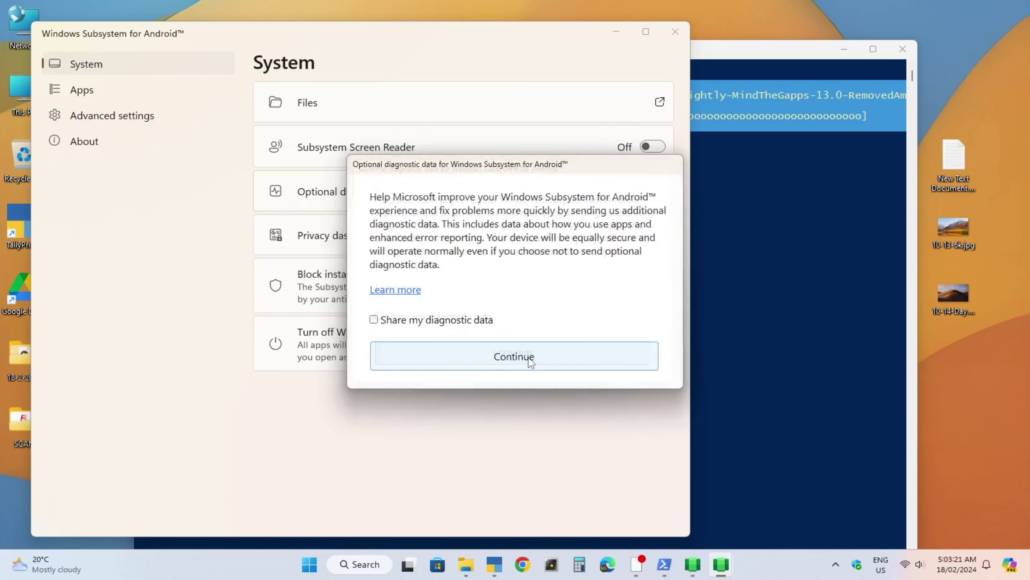
# Continue past the optional diagnostic data dialog without sharing data, and open the subsystem's developer settings from Advanced settings
pyautogui.click(527, 357)
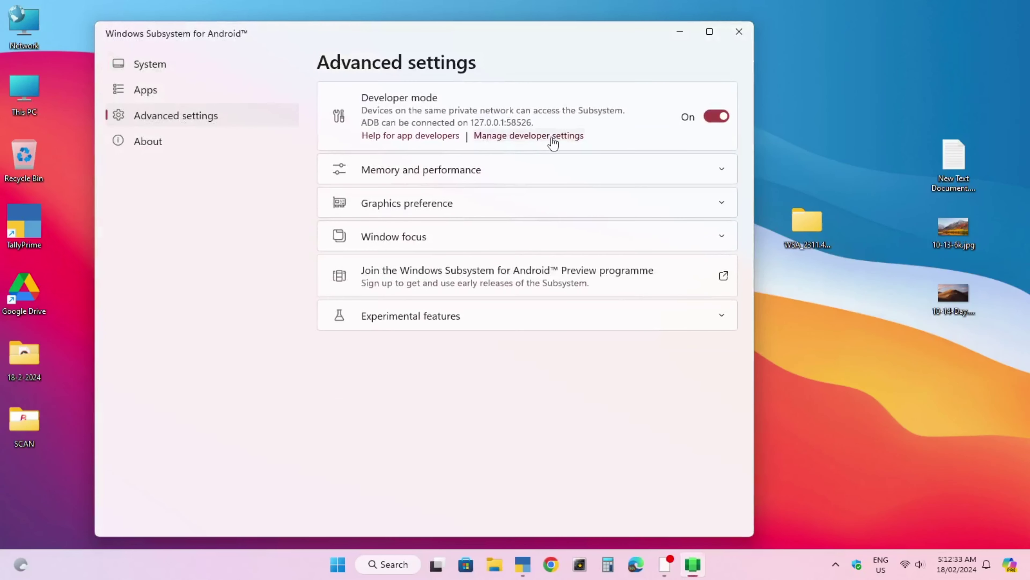
pyautogui.click(550, 136)
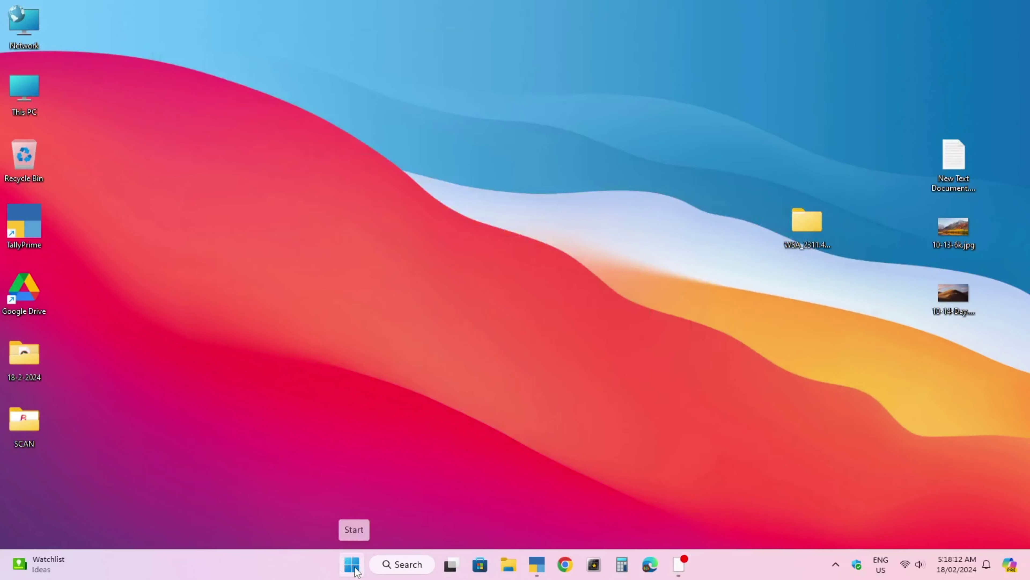
# Launch the recently added Play Store app and move its window slightly higher on the desktop
pyautogui.click(353, 566)
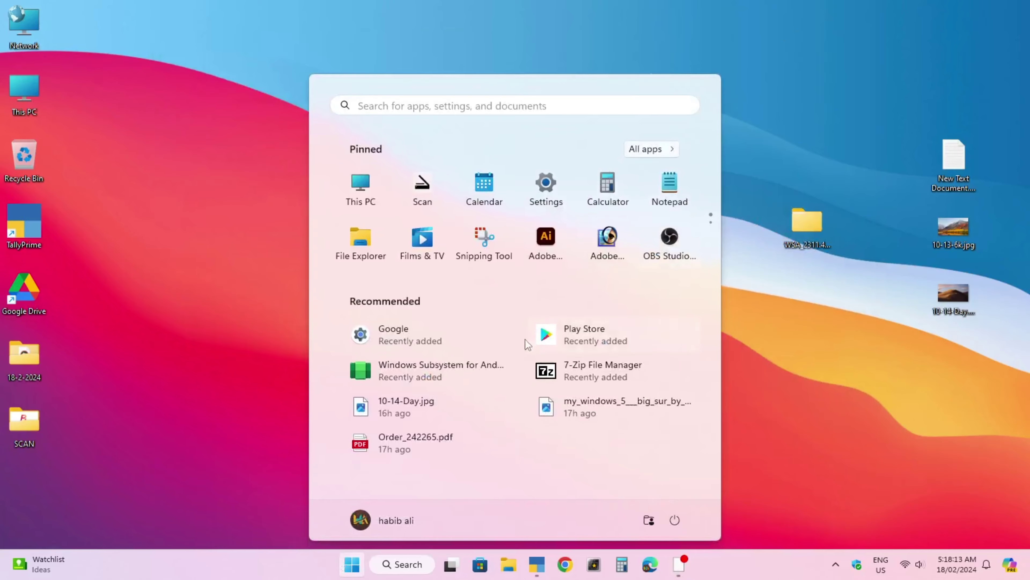
pyautogui.click(587, 340)
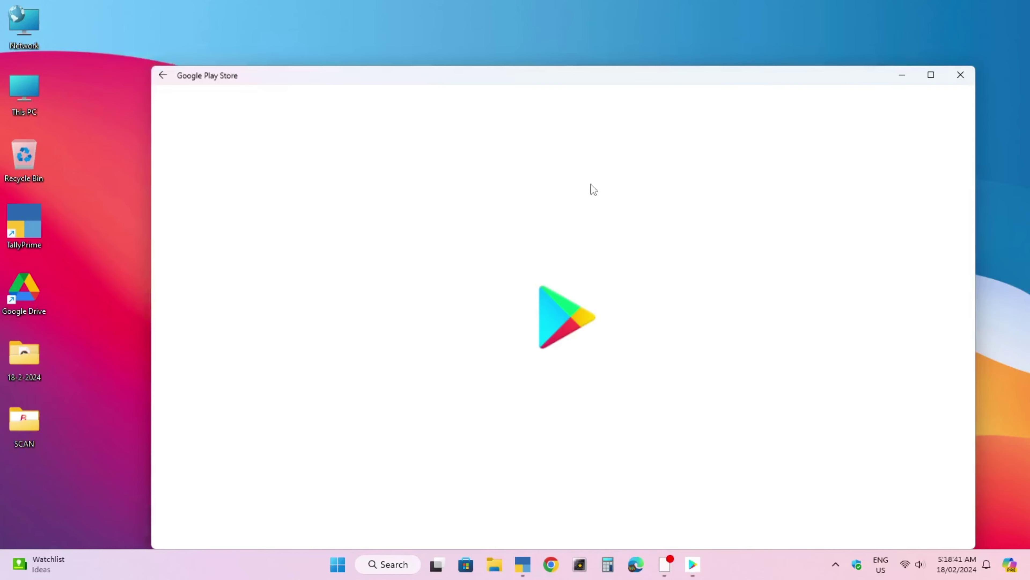
pyautogui.moveTo(521, 74); pyautogui.dragTo(512, 51)
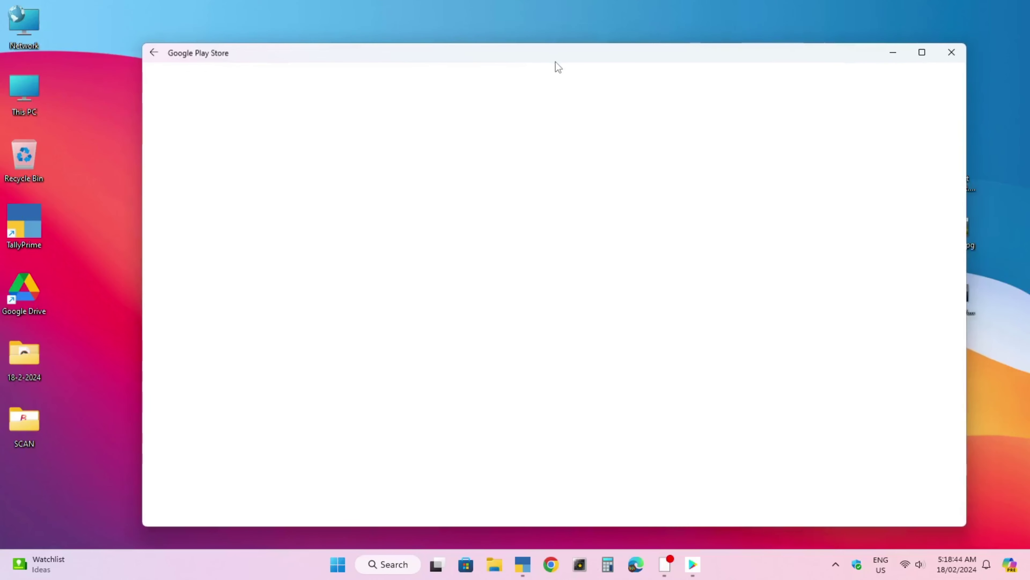